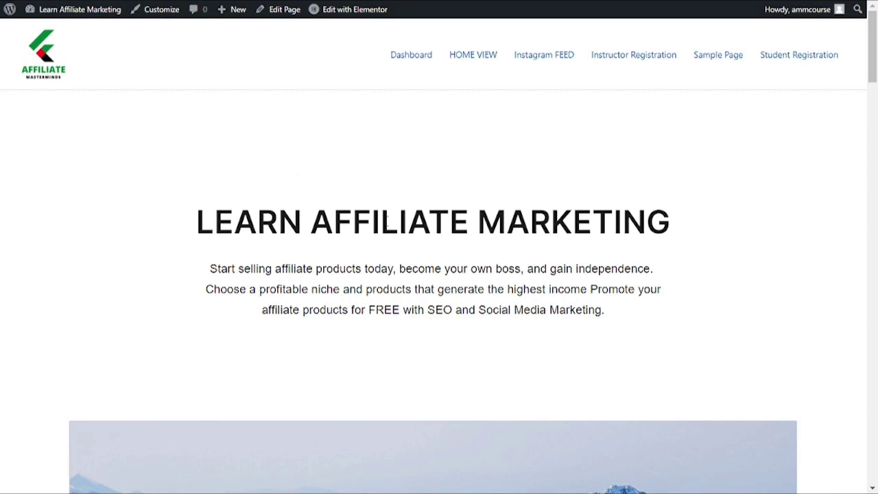
Search the plugin directory for "polylang" and install and activate the Polylang plugin.
mouse_move(55, 12)
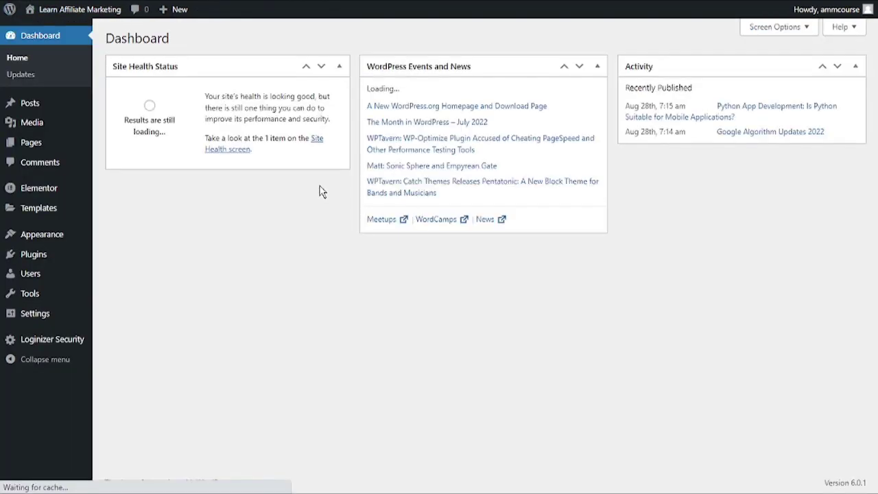
mouse_move(53, 257)
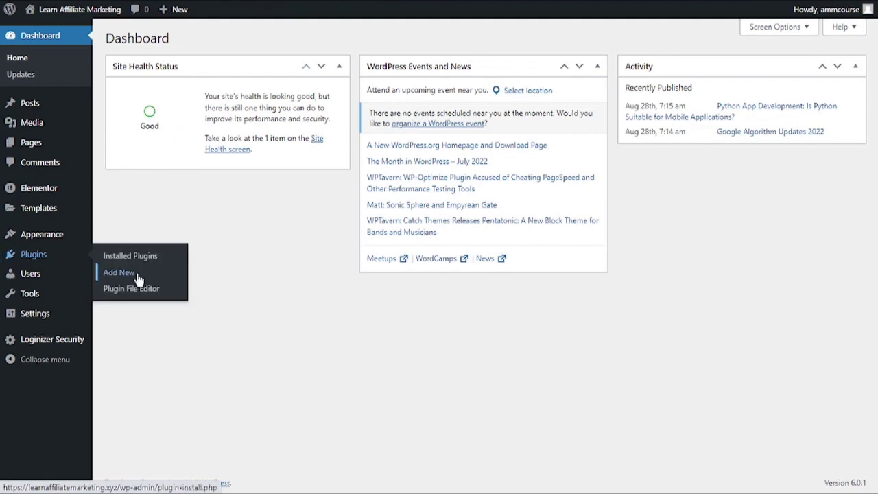
left_click(137, 278)
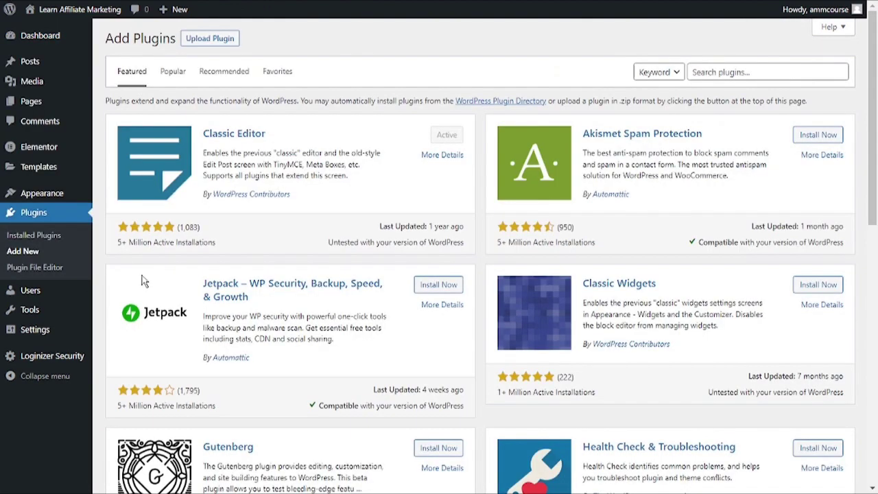
left_click(702, 71)
type("poly")
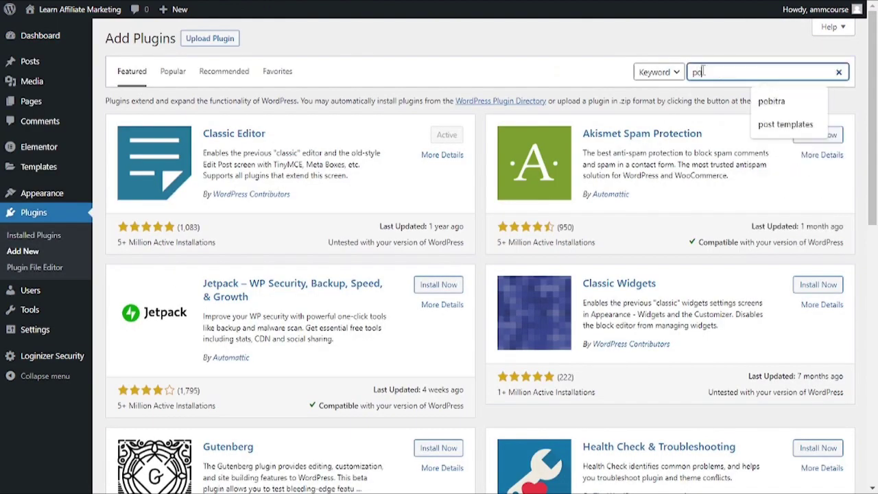
type("lang")
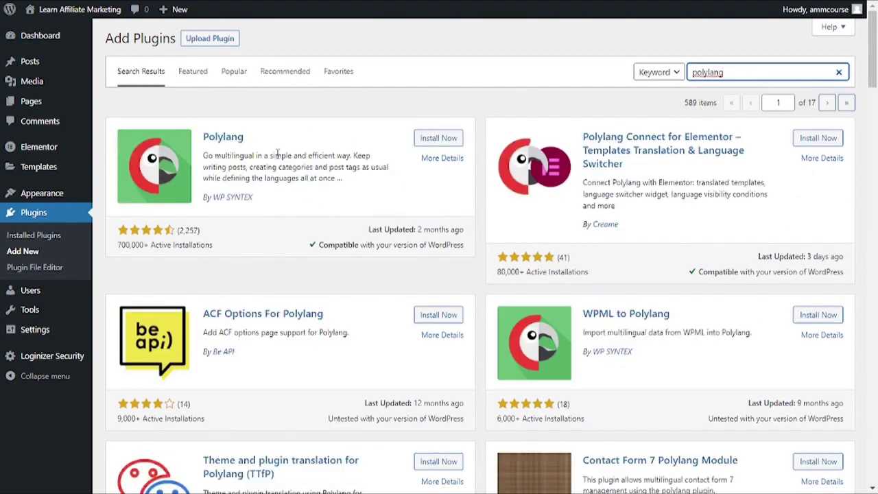
left_click(430, 139)
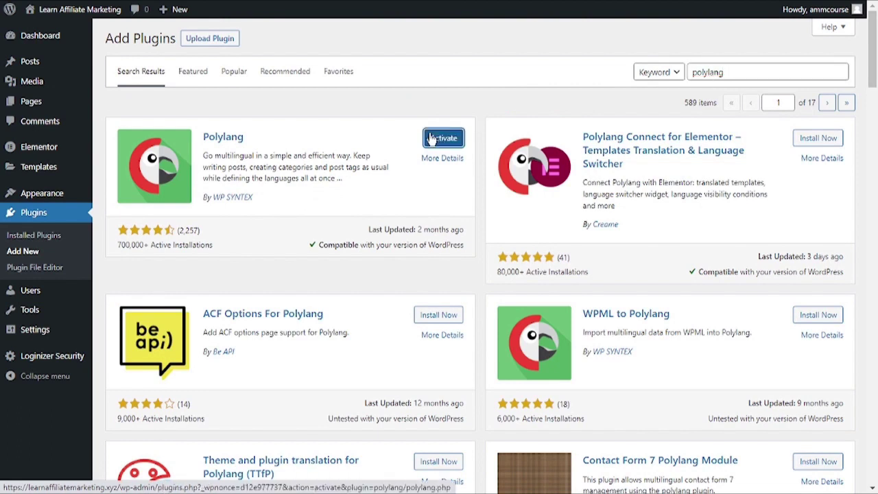
left_click(429, 138)
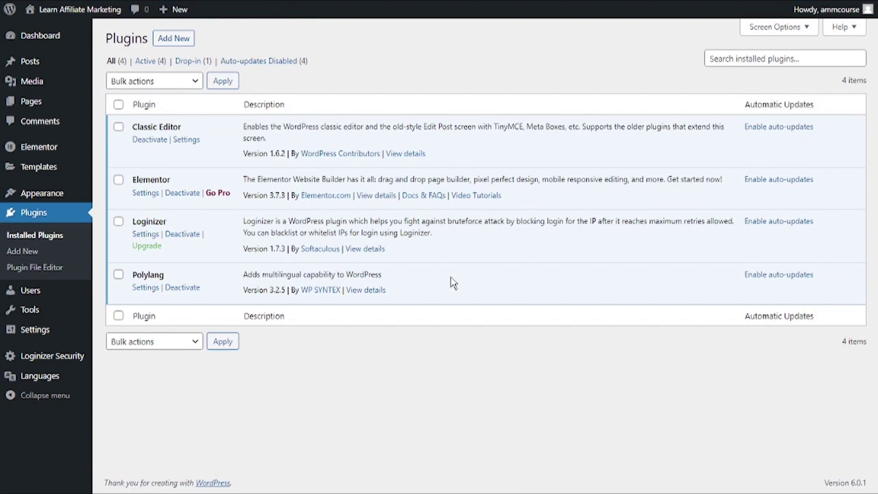
Add English (en_US) as the first site language in Polylang's language settings.
mouse_move(58, 389)
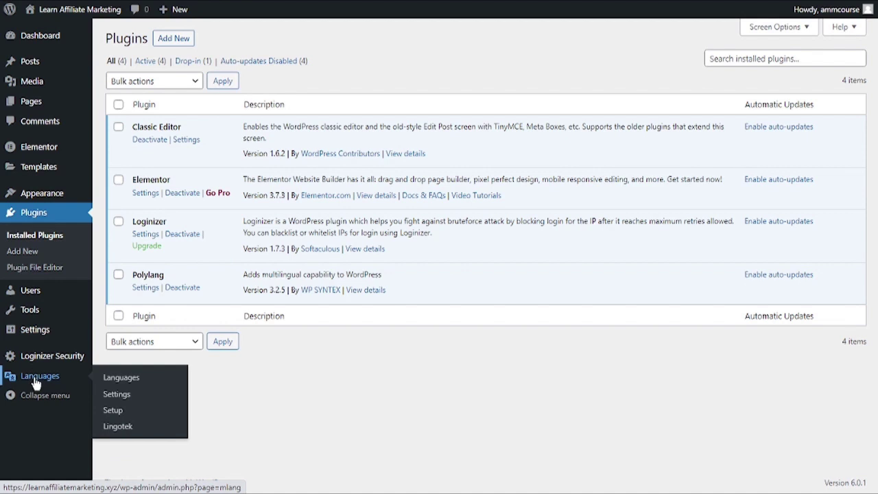
left_click(36, 378)
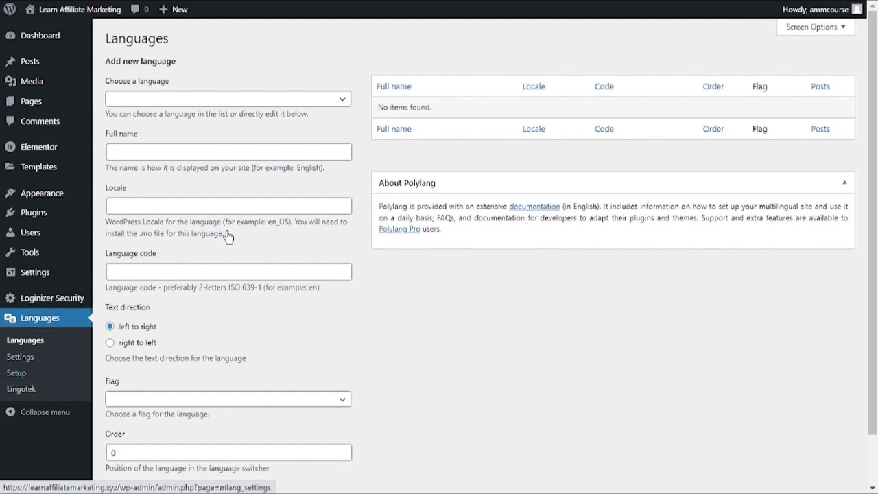
left_click(247, 102)
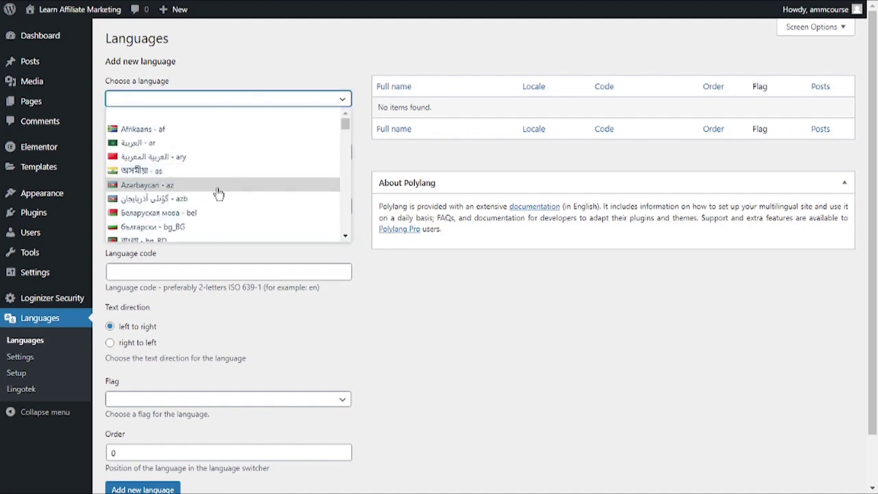
scroll(218, 193, "down", 3)
scroll(218, 193, "up", 3)
scroll(219, 190, "down", 1)
scroll(220, 190, "up", 1)
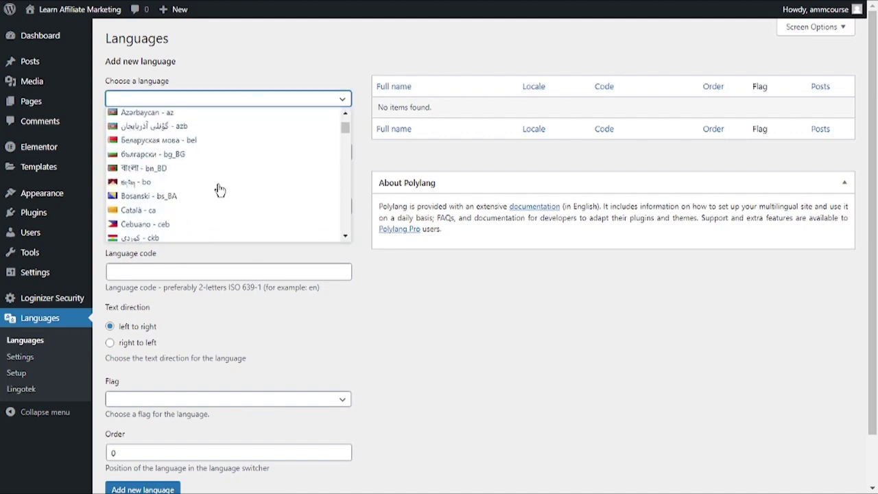
scroll(219, 190, "down", 3)
scroll(219, 190, "down", 3)
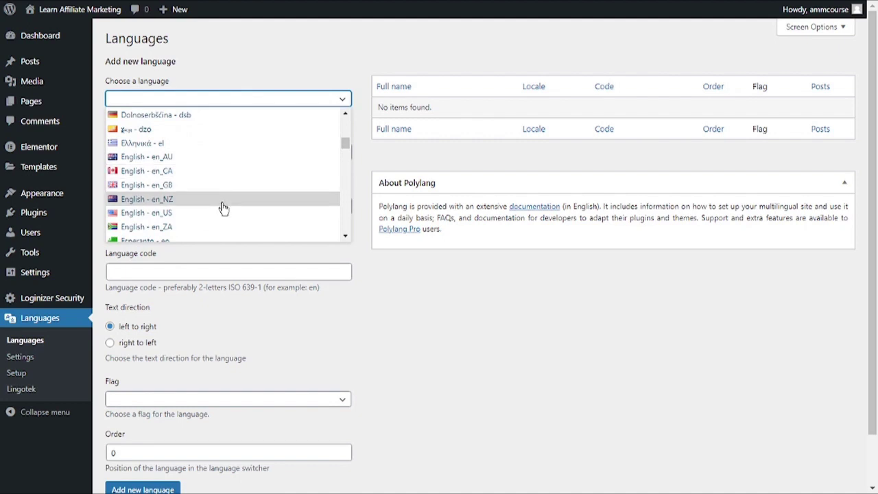
left_click(223, 218)
scroll(196, 419, "down", 2)
left_click(153, 438)
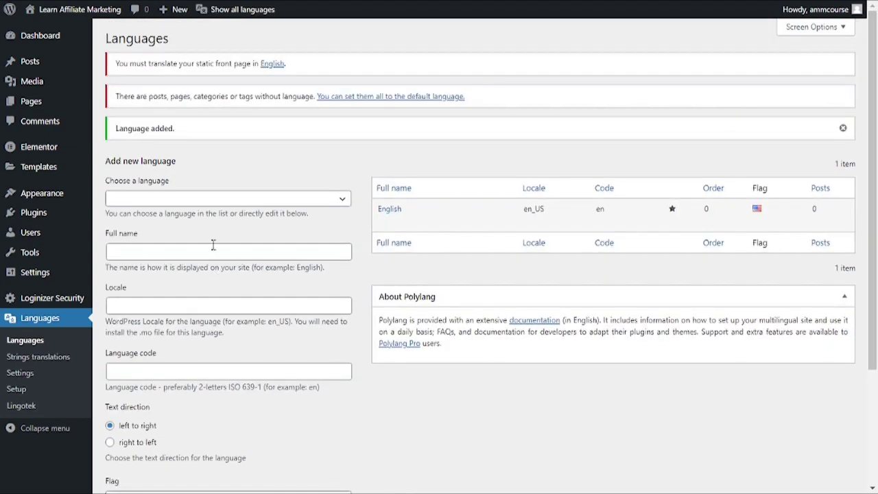
Add বাংলা (bn_BD) as the second site language.
left_click(215, 200)
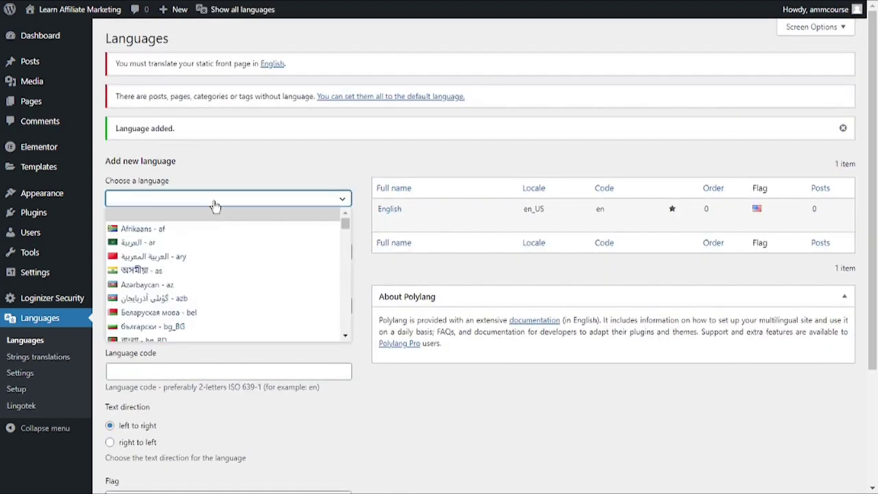
scroll(203, 287, "down", 2)
left_click(205, 281)
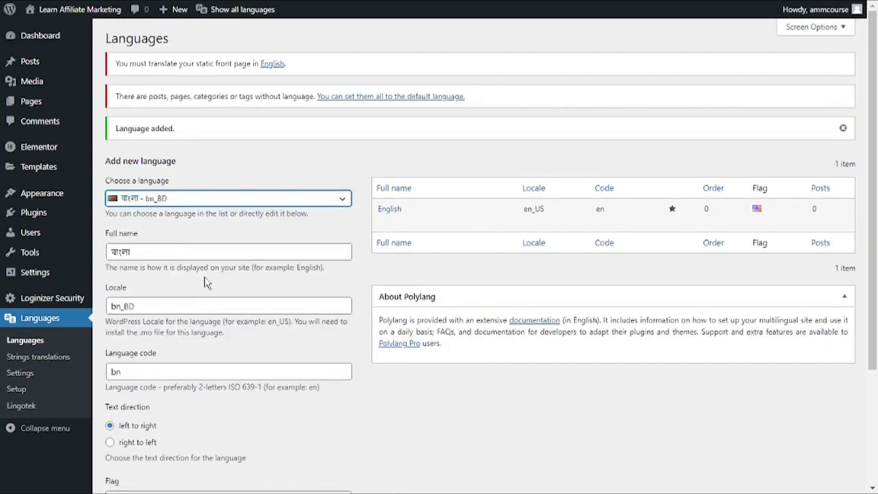
scroll(320, 380, "down", 3)
left_click(174, 433)
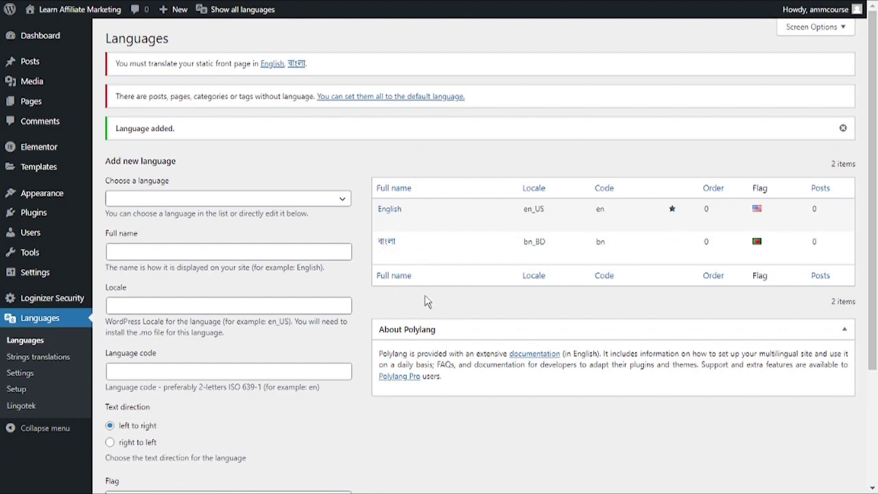
Assign the default language to all posts, pages, categories and tags that have no language.
triple_click(216, 100)
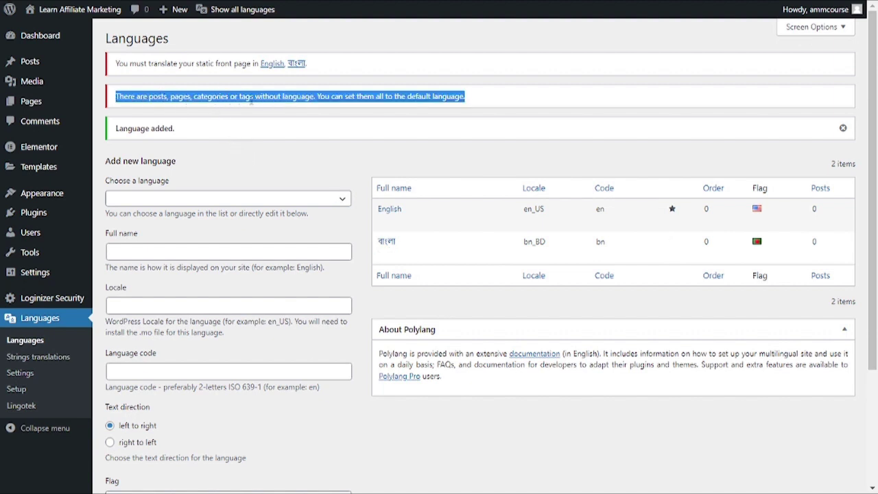
left_click(275, 99)
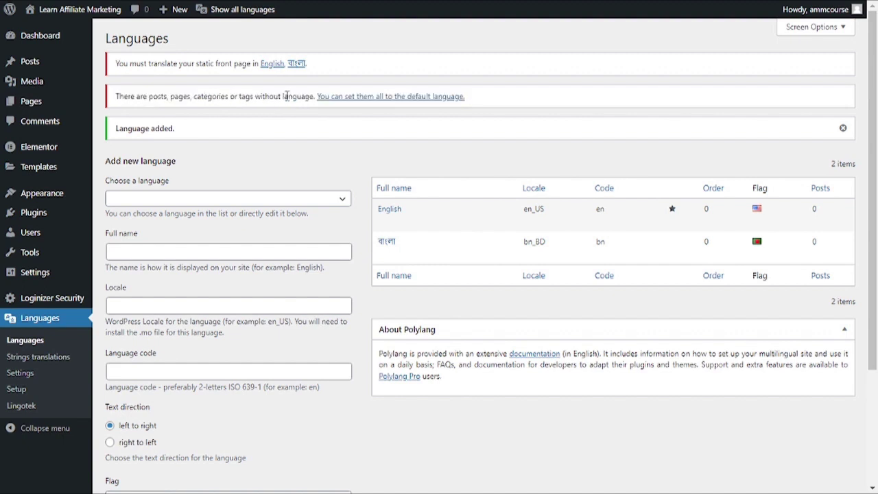
left_click(381, 100)
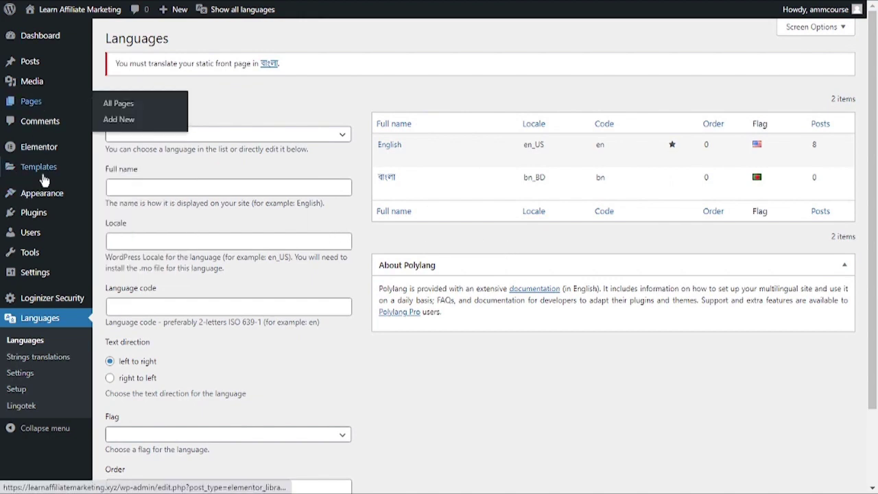
Open the post "Python App Development: Is Python Suitable for Mobile Applications?" for editing and start a new বাংলা translation of it.
mouse_move(45, 178)
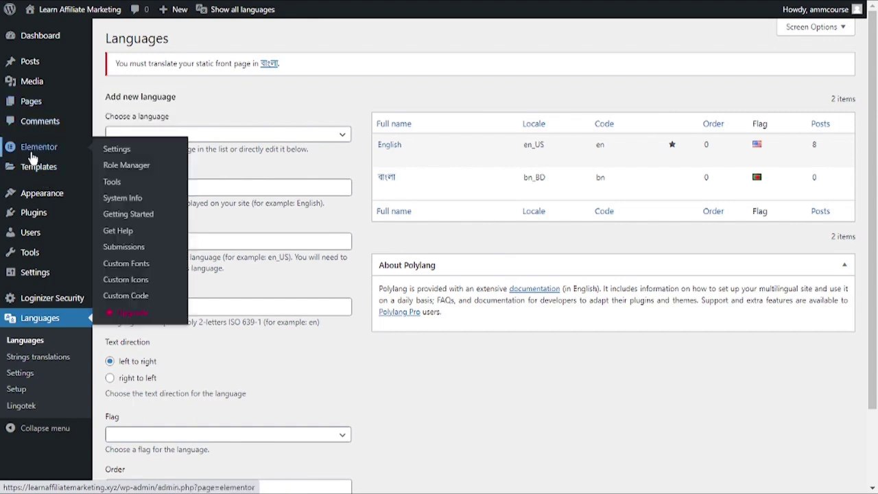
mouse_move(42, 219)
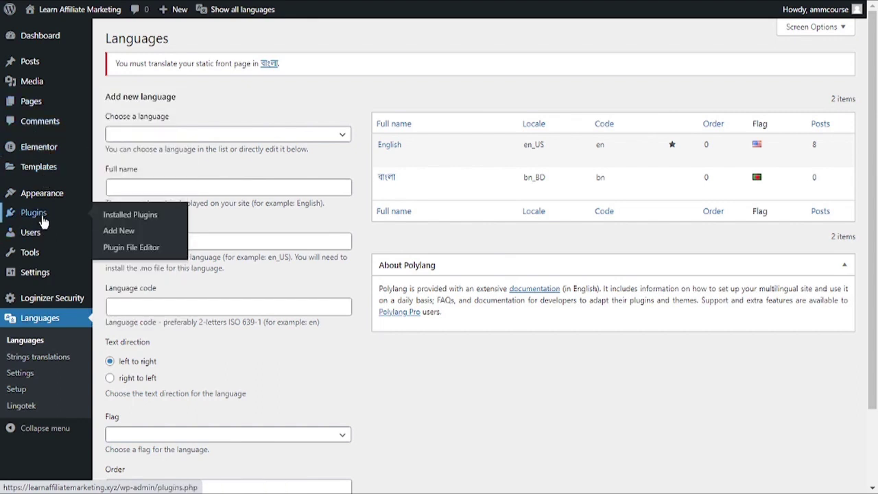
mouse_move(51, 69)
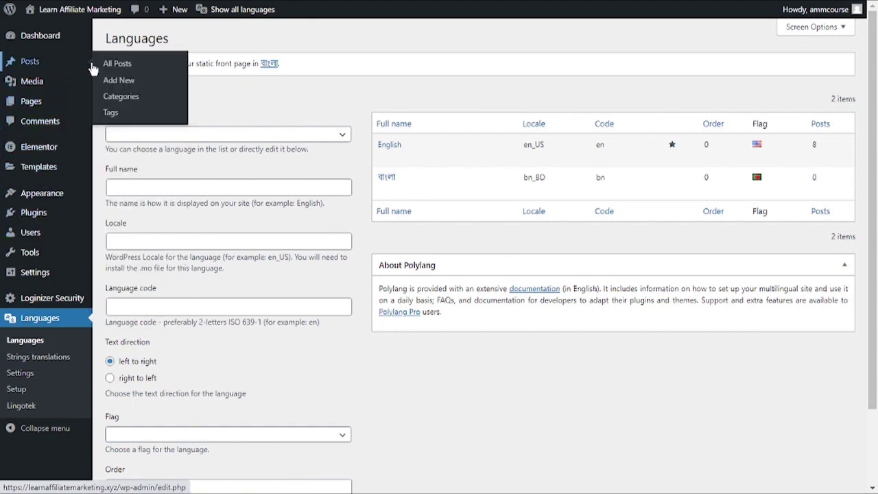
left_click(121, 63)
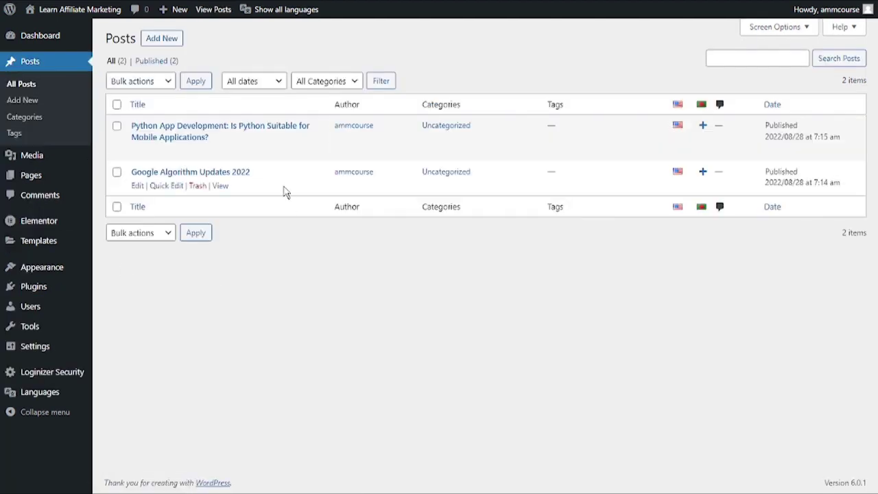
left_click(193, 138)
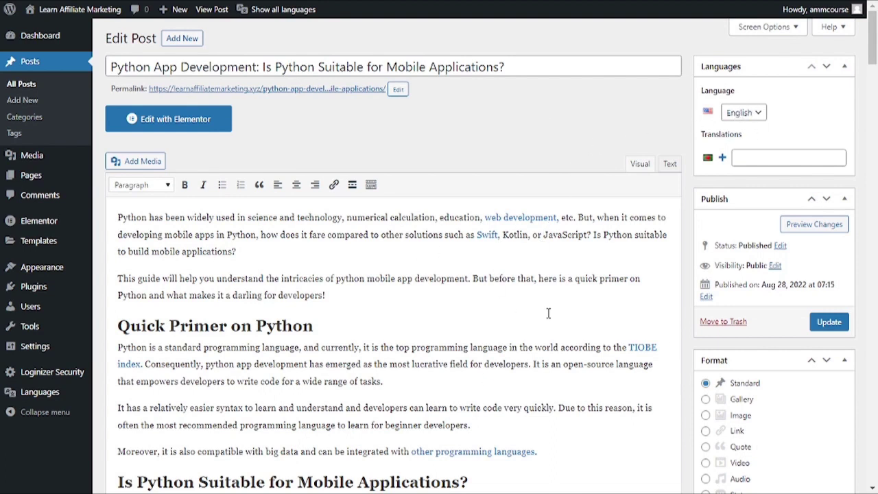
left_click(724, 160)
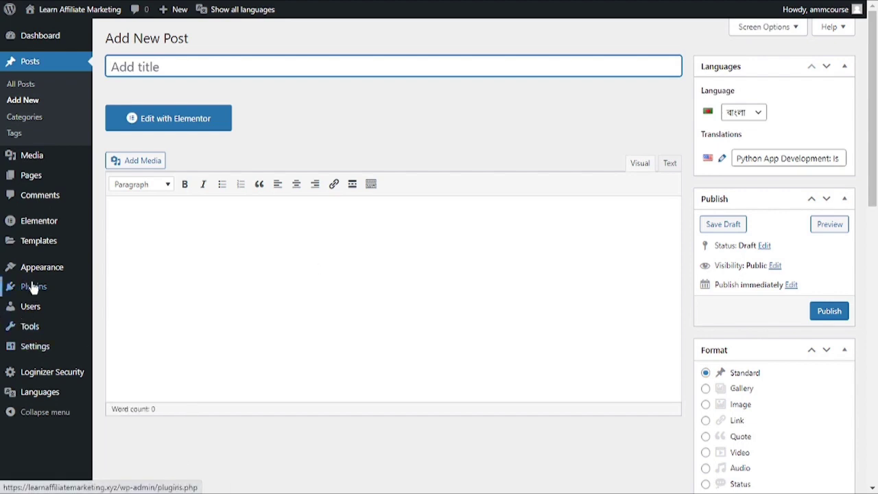
Deactivate the Polylang plugin and delete it together with its data.
mouse_move(33, 286)
left_click(164, 294)
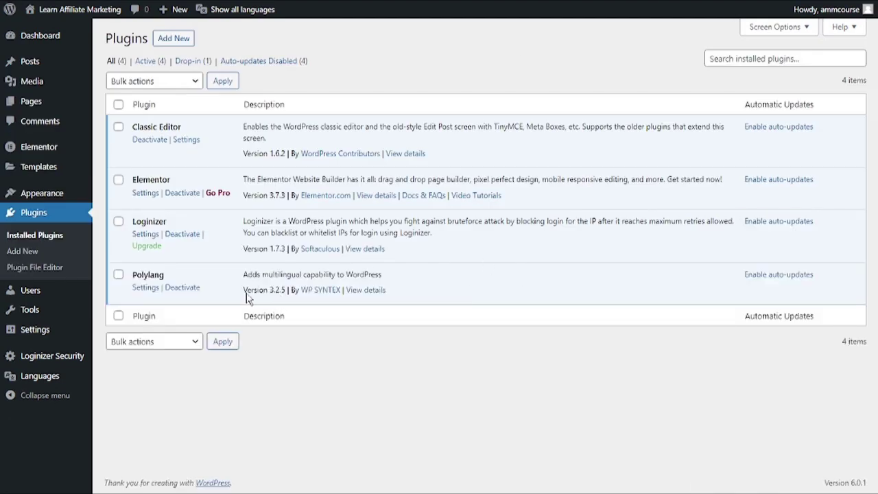
left_click(179, 288)
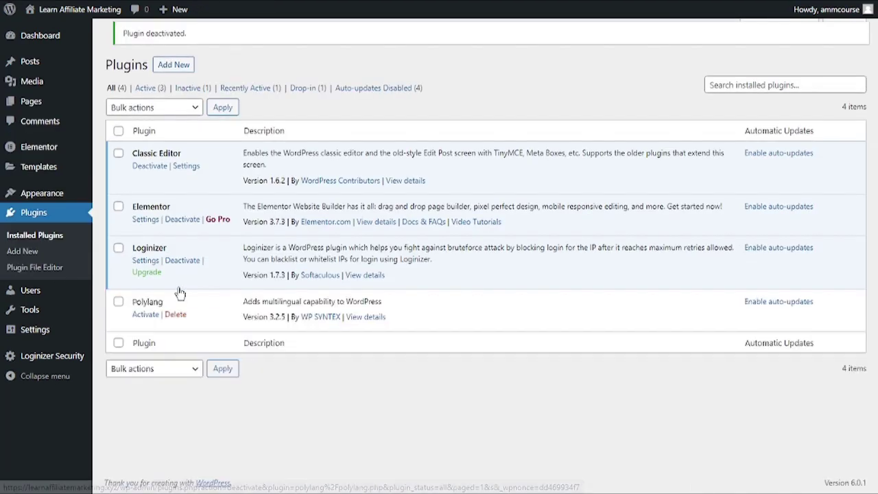
left_click(172, 323)
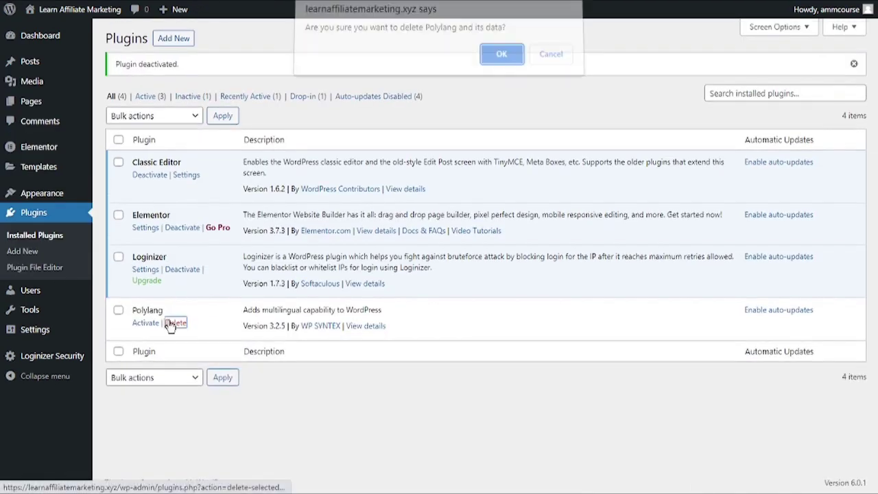
left_click(504, 58)
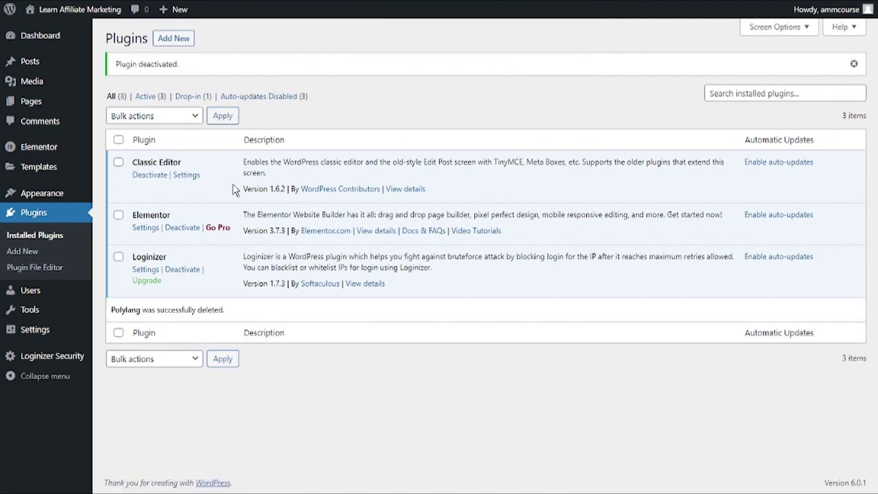
Search the plugin directory for "google language translator" and install and activate Translate WordPress – Google Language Translator.
left_click(173, 39)
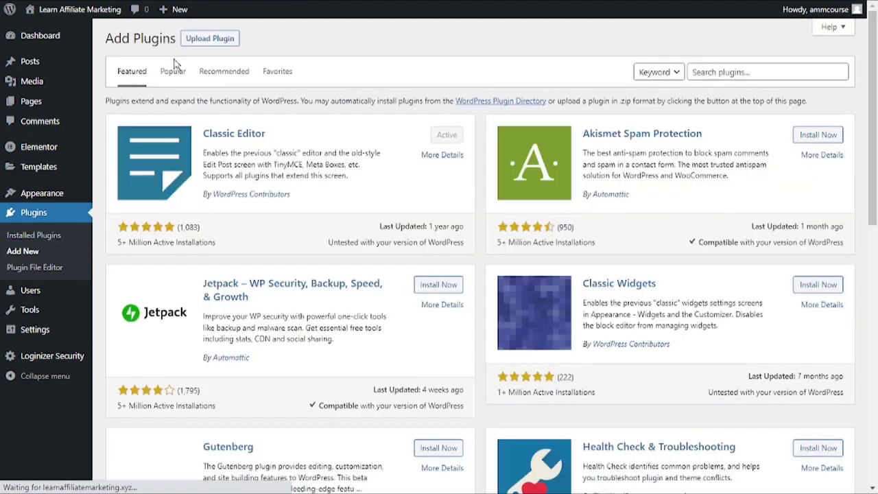
left_click(723, 73)
type("goo")
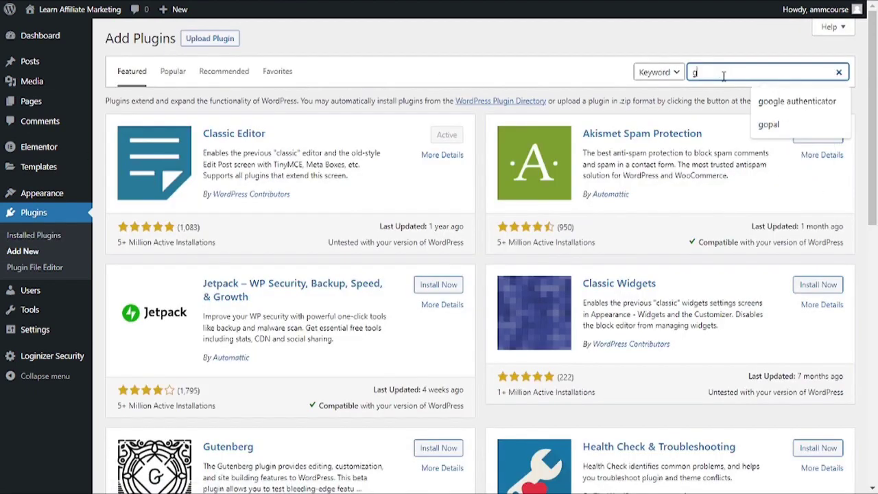
type("gle language transla")
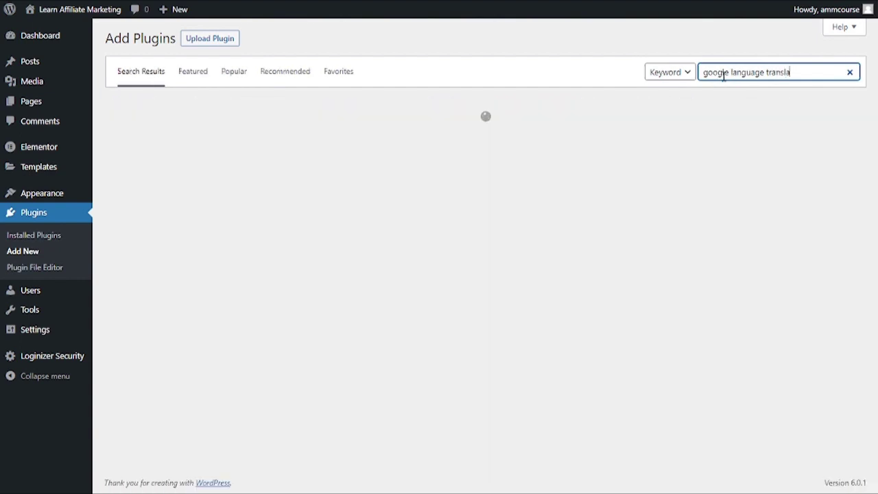
type("or")
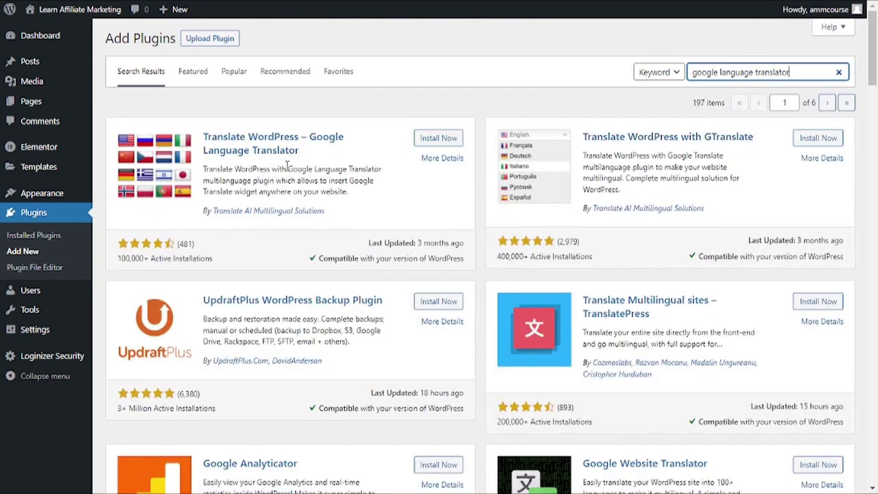
left_click(431, 140)
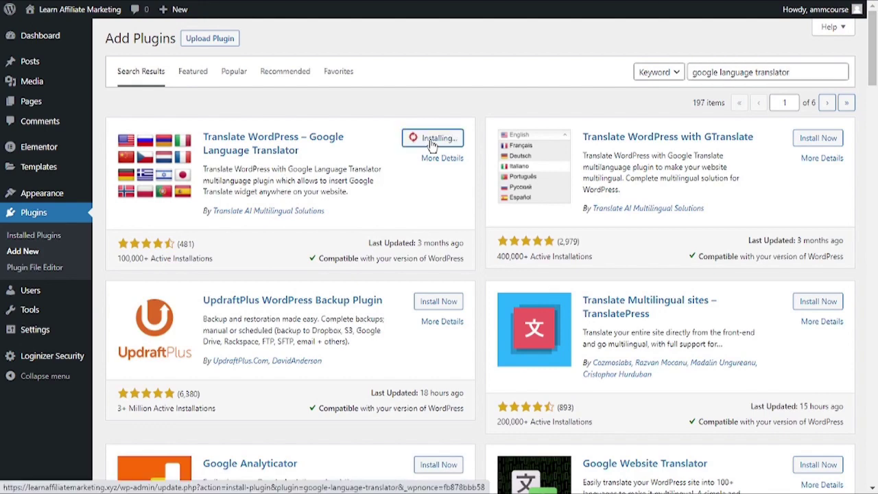
left_click(436, 141)
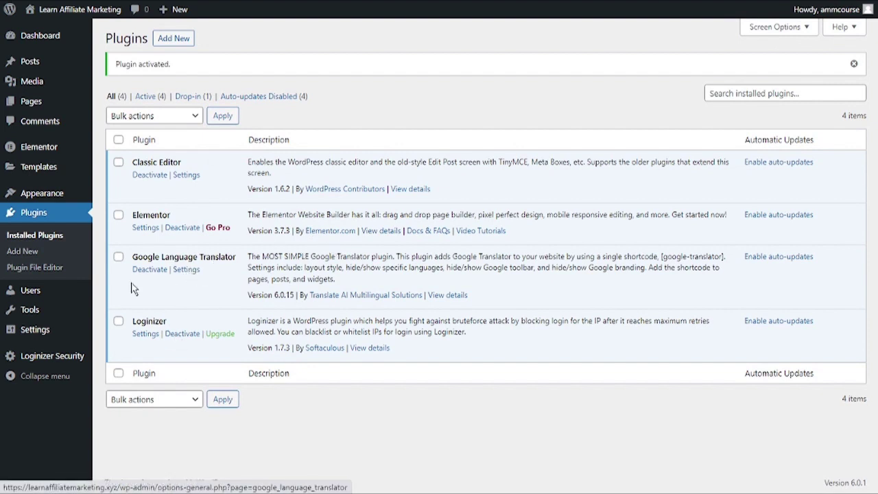
Open the Google Language Translator settings page and go to its list of active languages.
mouse_move(40, 332)
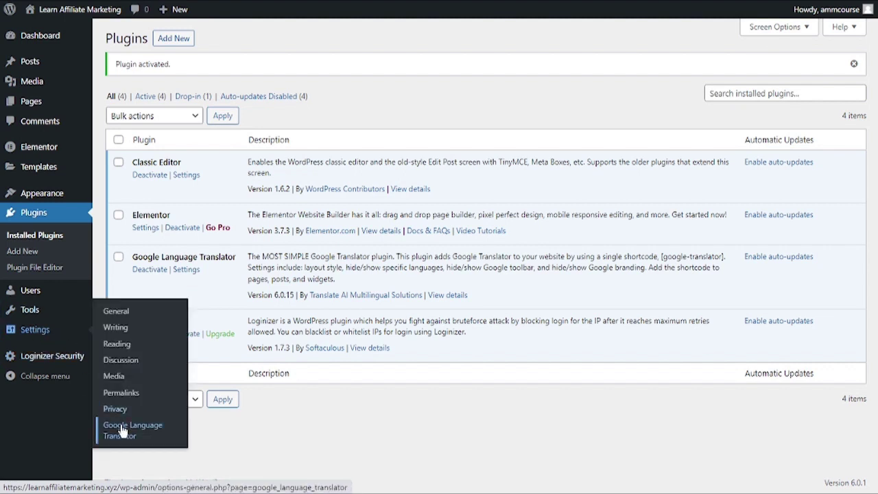
left_click(158, 433)
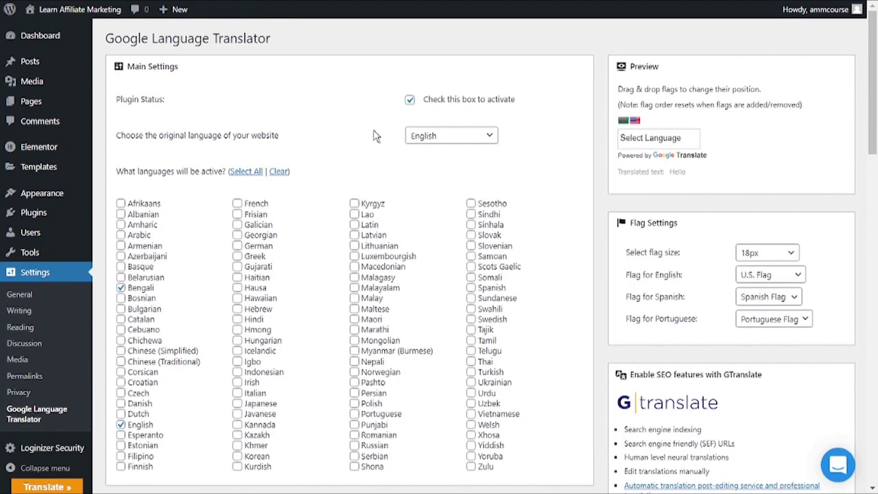
triple_click(462, 97)
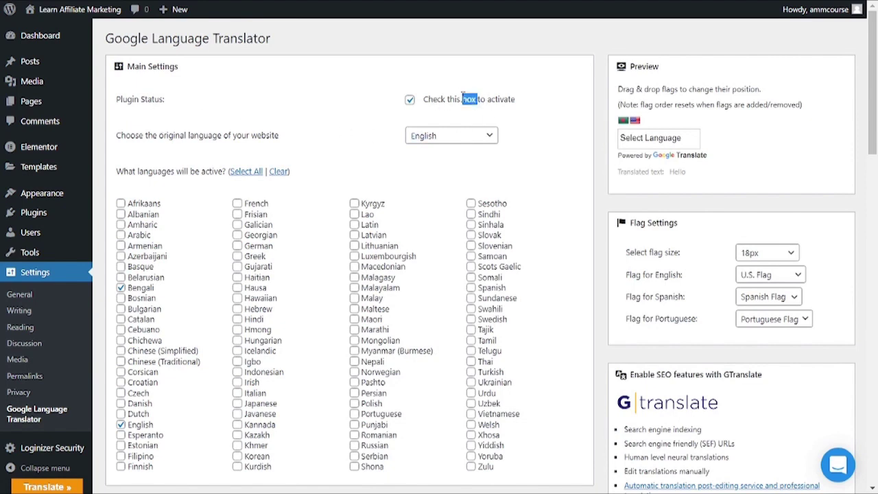
left_click(438, 63)
scroll(394, 186, "down", 2)
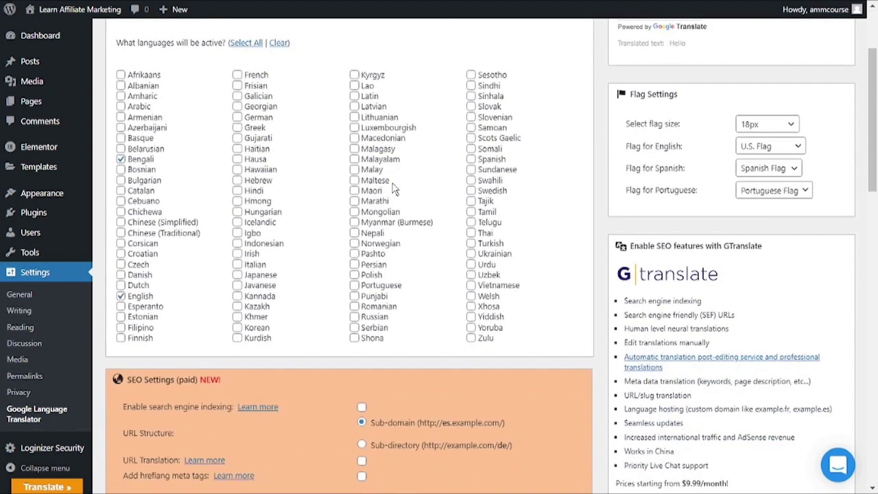
scroll(394, 189, "up", 1)
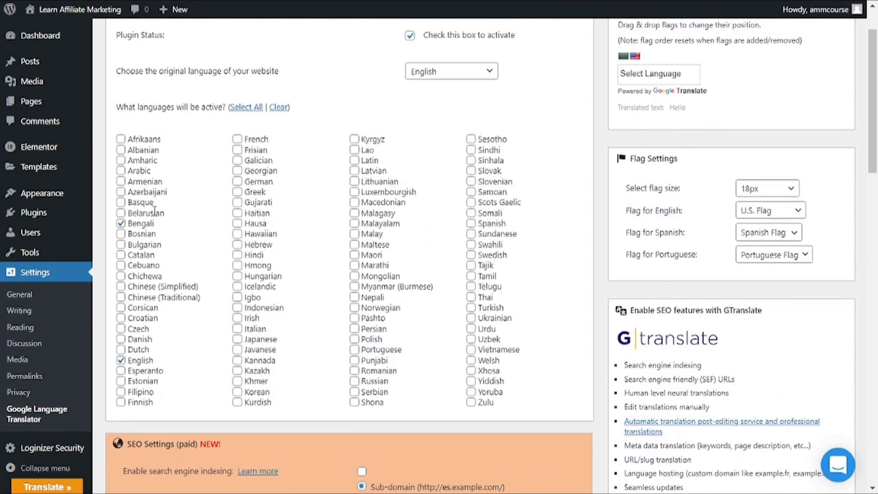
Add French, German, Greek and Gujarati to the active languages and save the translator settings.
left_click(236, 139)
left_click(237, 182)
left_click(237, 192)
left_click(237, 203)
scroll(271, 228, "down", 5)
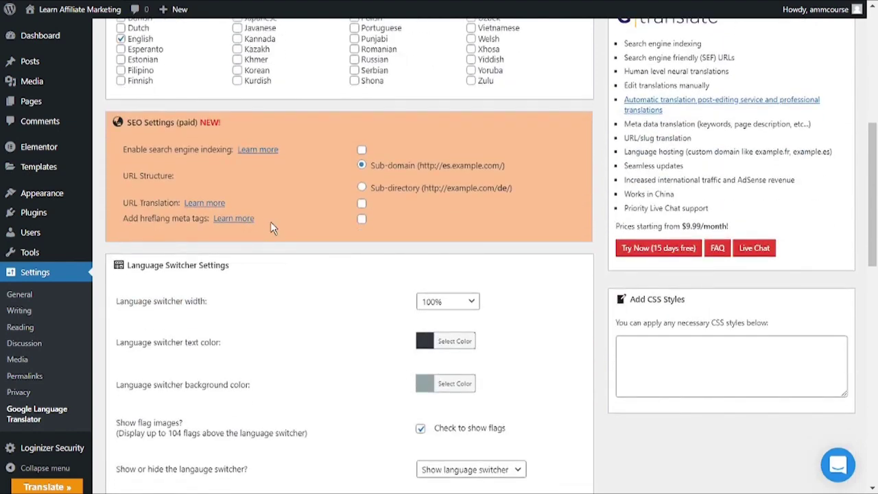
scroll(270, 229, "down", 2)
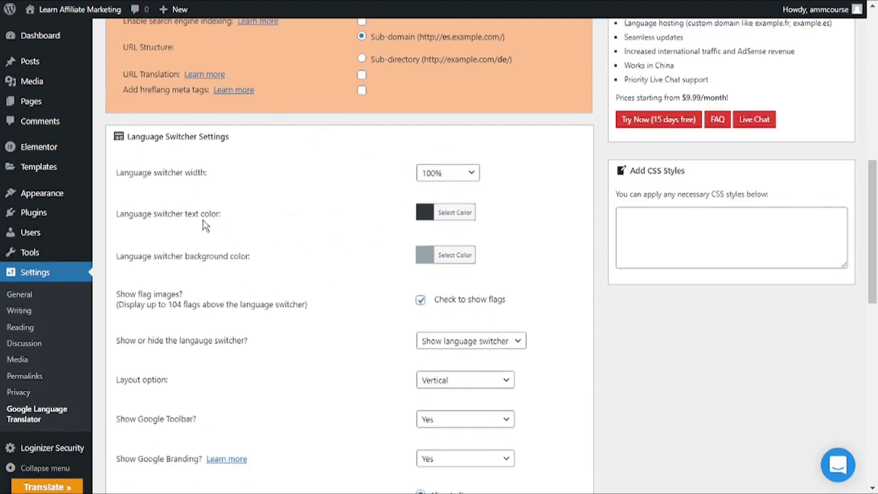
scroll(315, 265, "down", 2)
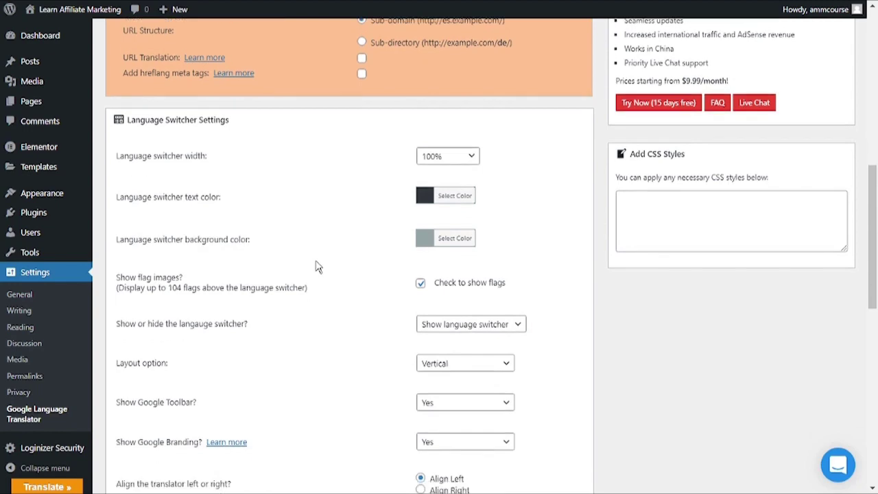
scroll(304, 298, "down", 5)
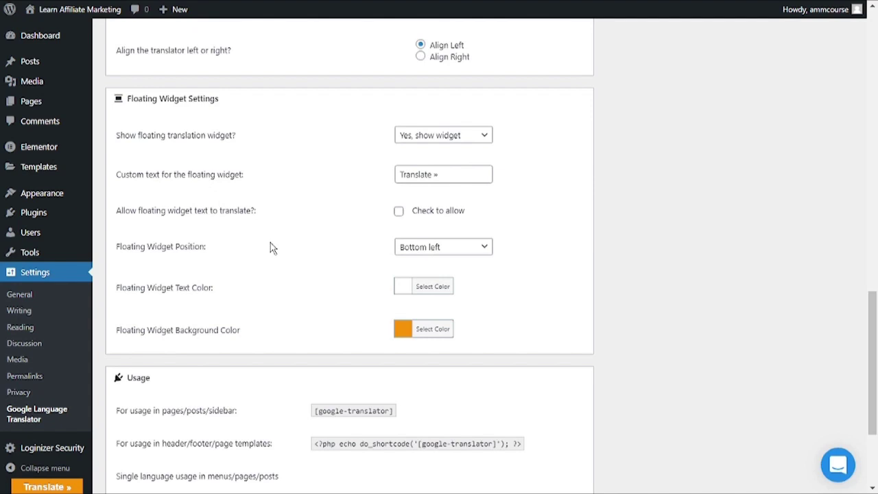
scroll(268, 244, "down", 2)
scroll(260, 240, "up", 5)
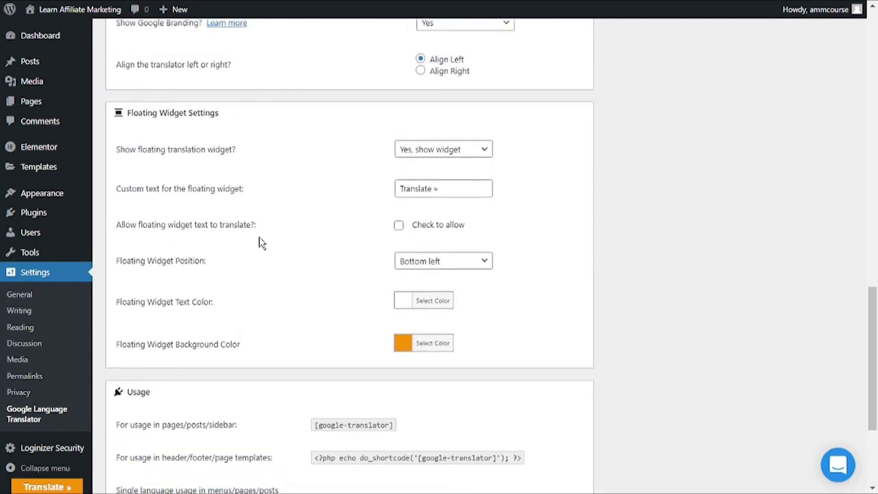
scroll(261, 242, "down", 5)
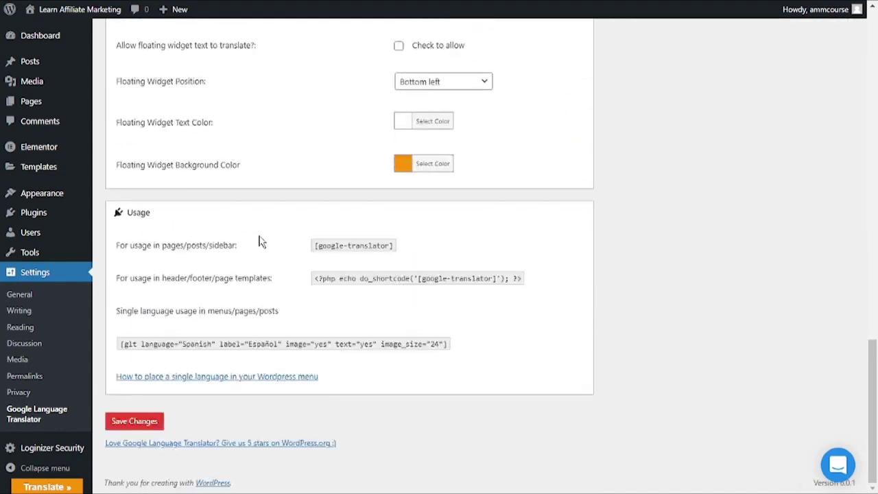
left_click(140, 421)
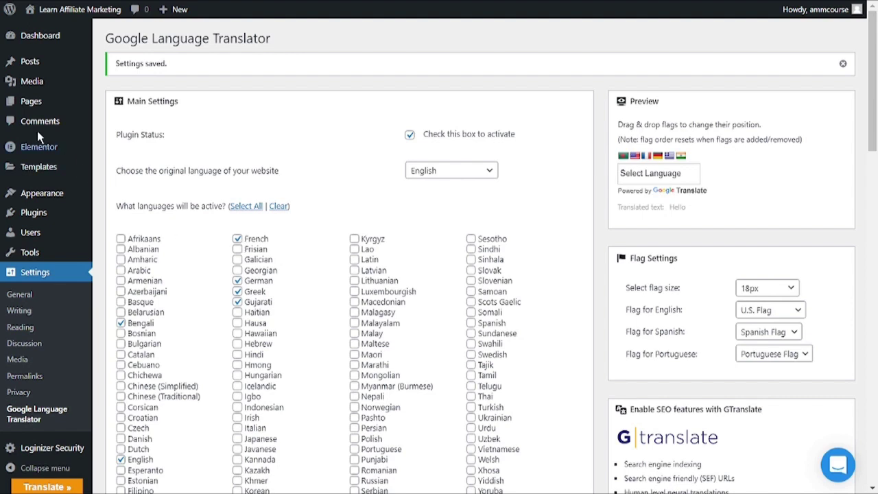
Open the post "Python App Development: Is Python Suitable for Mobile Applications?" for editing and view its live page through the permalink.
mouse_move(73, 61)
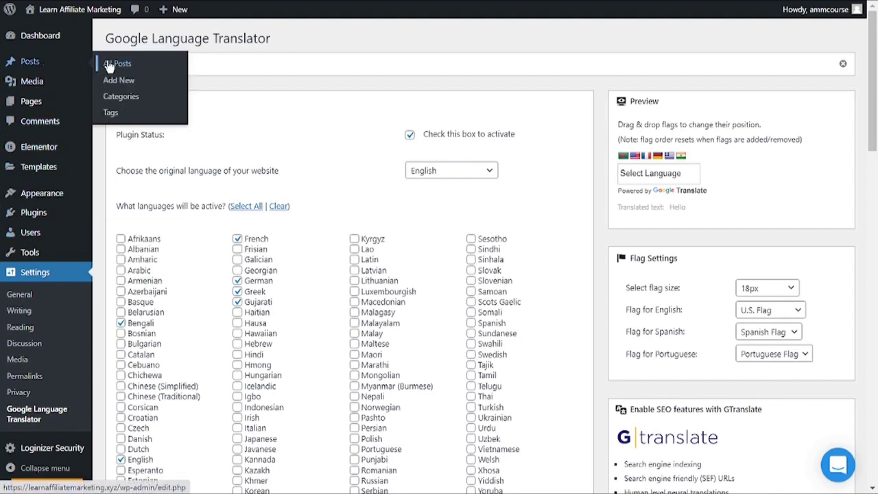
left_click(109, 67)
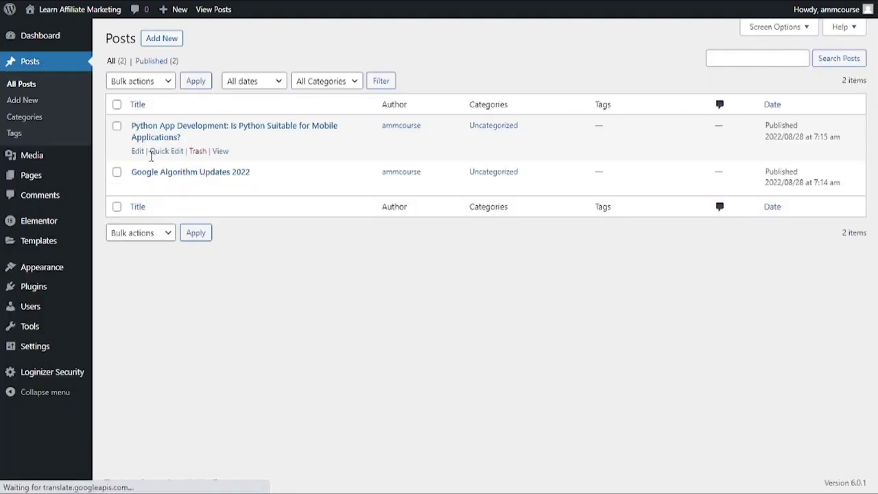
left_click(167, 139)
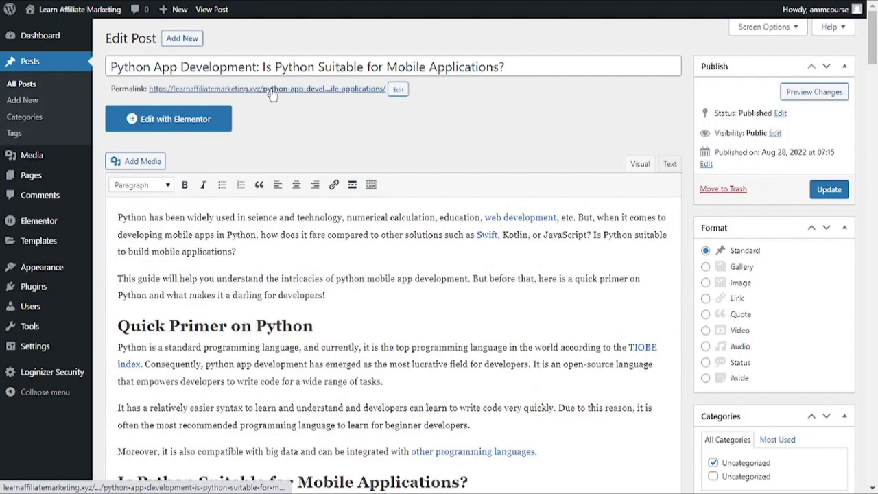
right_click(272, 93)
left_click(285, 103)
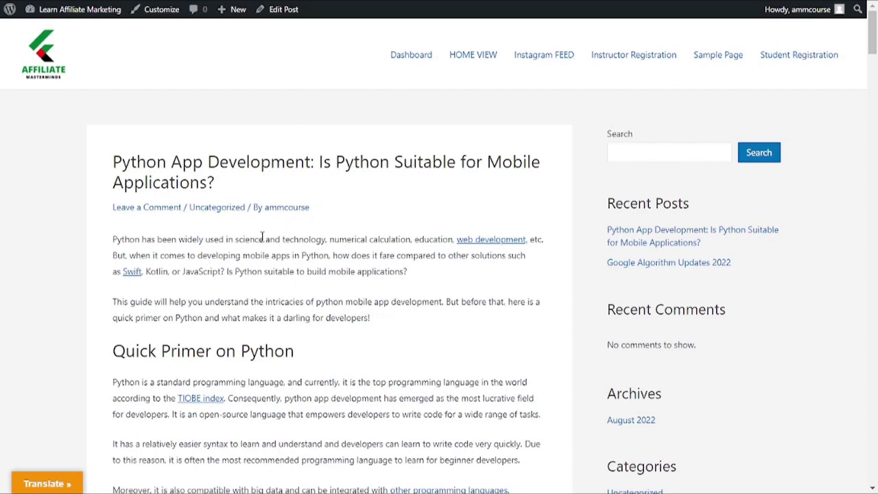
scroll(231, 289, "down", 1)
scroll(232, 288, "up", 1)
Translate the live post into Gujarati with the floating translation widget and look through the translated text.
left_click(44, 486)
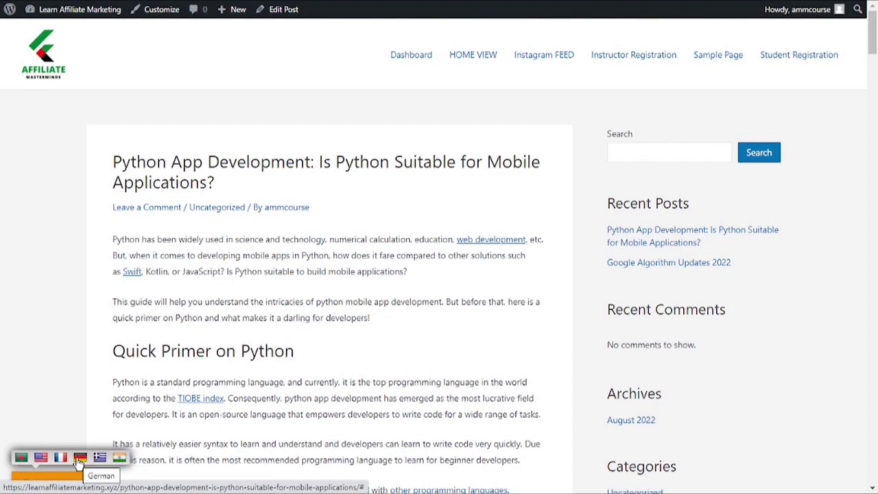
left_click(119, 458)
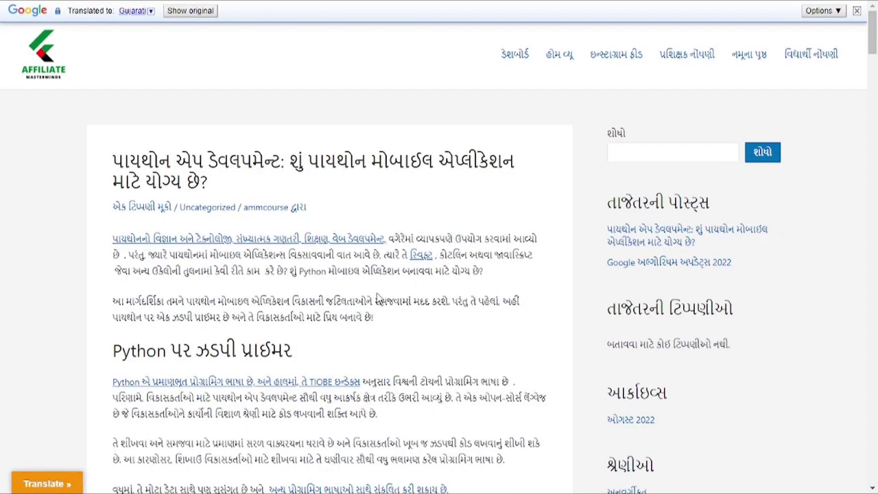
scroll(377, 299, "down", 20)
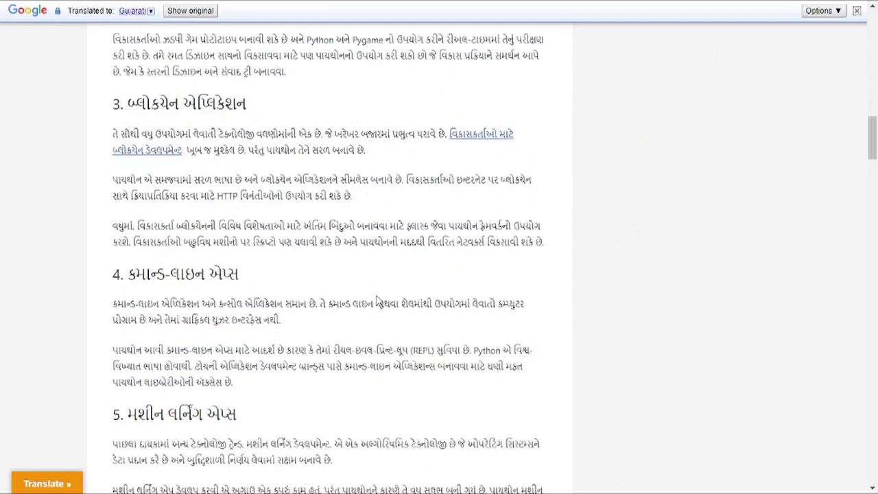
scroll(376, 302, "down", 3)
scroll(377, 302, "up", 10)
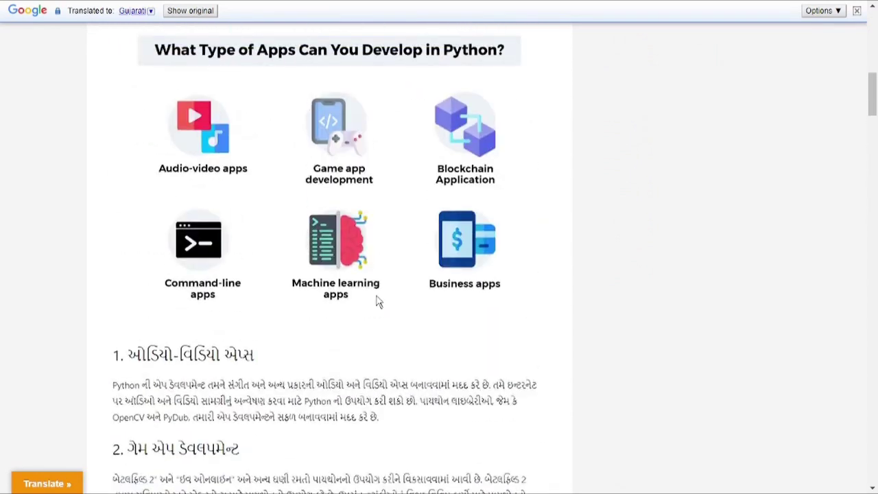